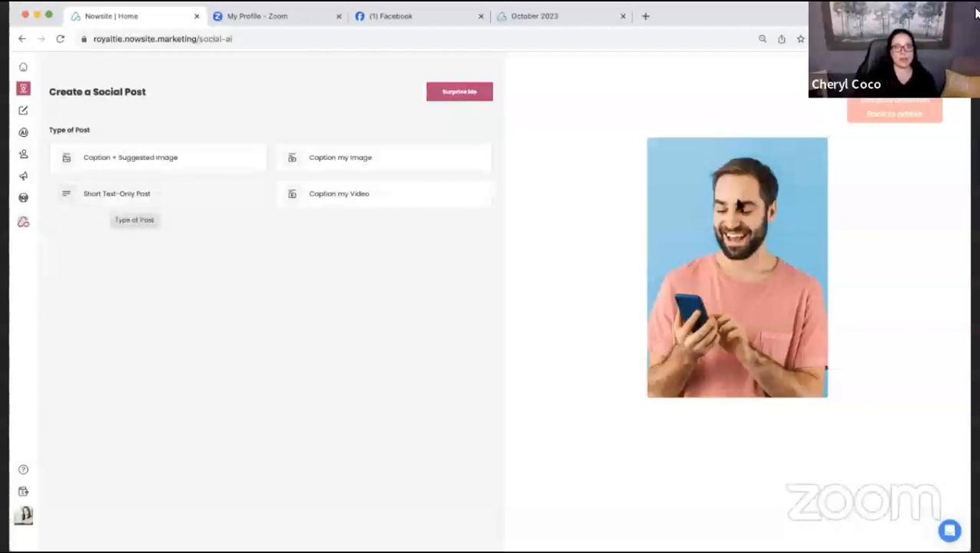
Choose a video caption as the type of social post to create
left_click(336, 195)
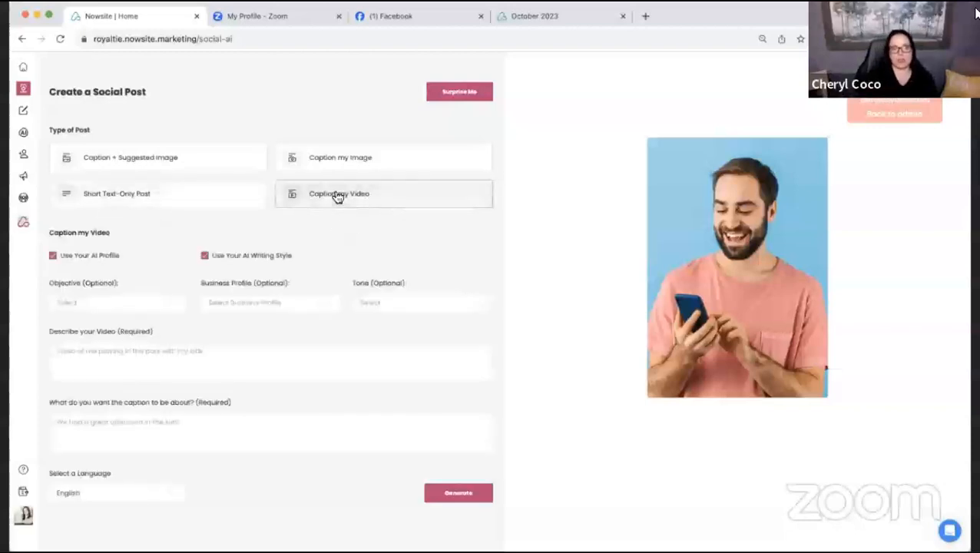
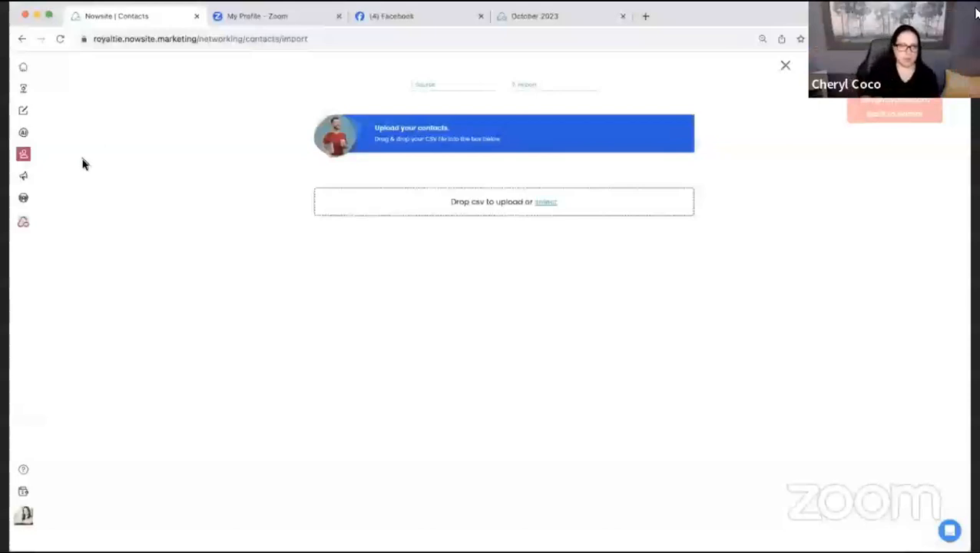
Start a new business profile in the AI section and name the business Horton Test Prep
mouse_move(24, 179)
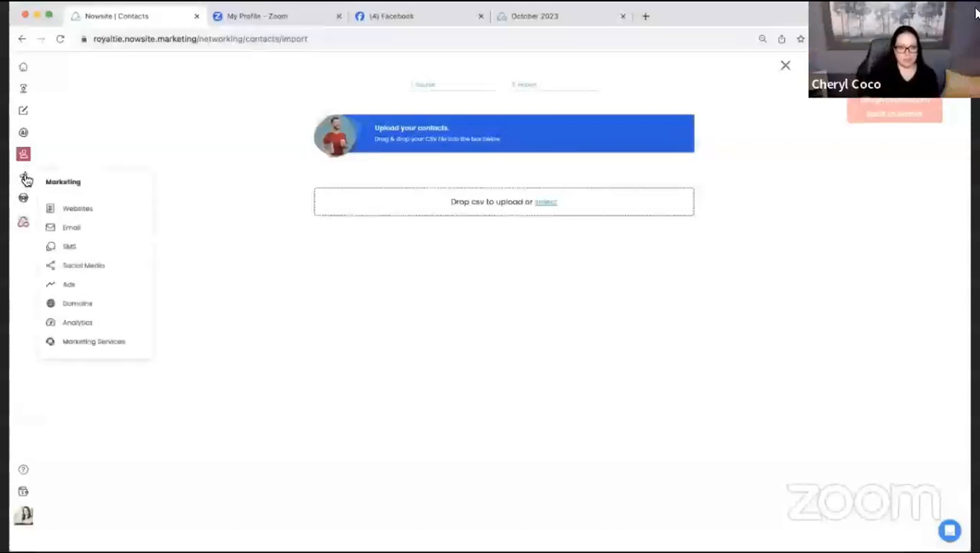
mouse_move(25, 136)
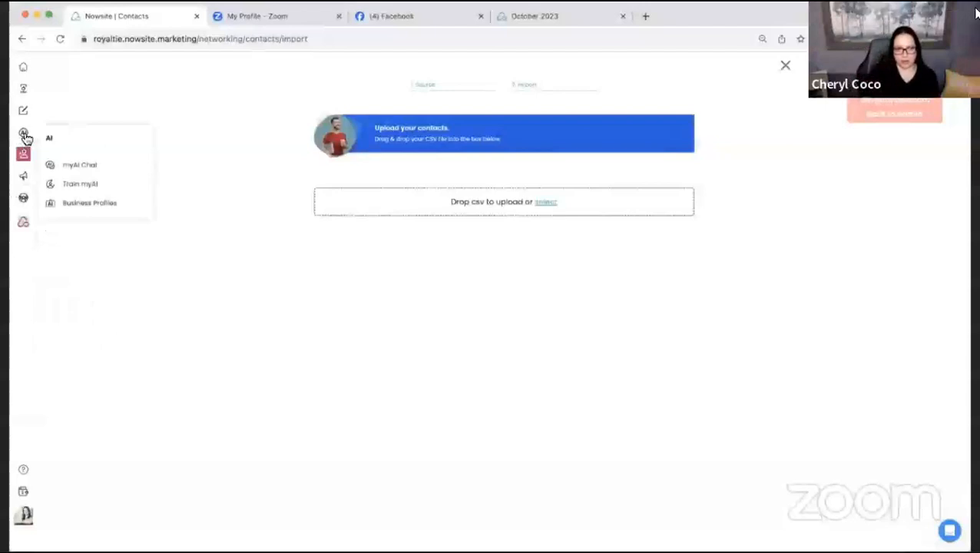
left_click(91, 203)
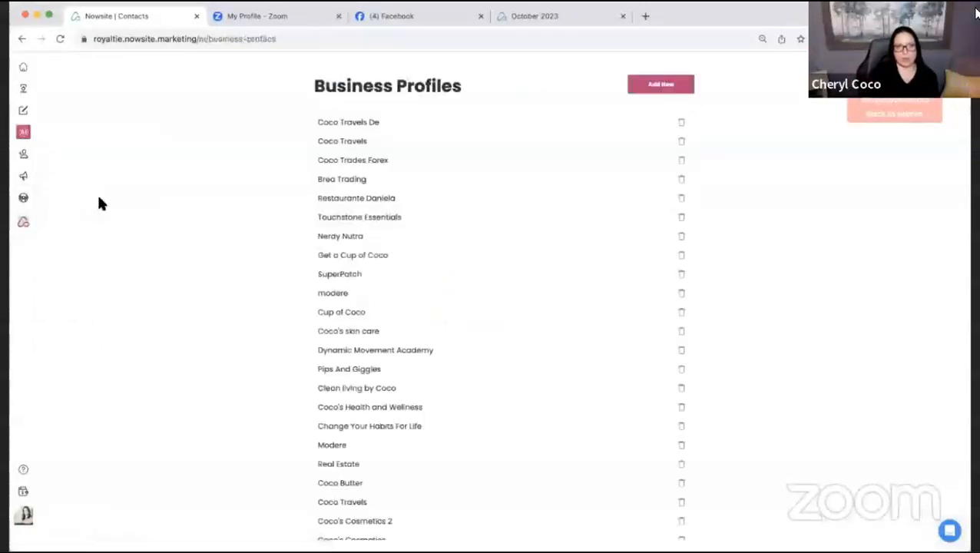
left_click(667, 91)
left_click(408, 299)
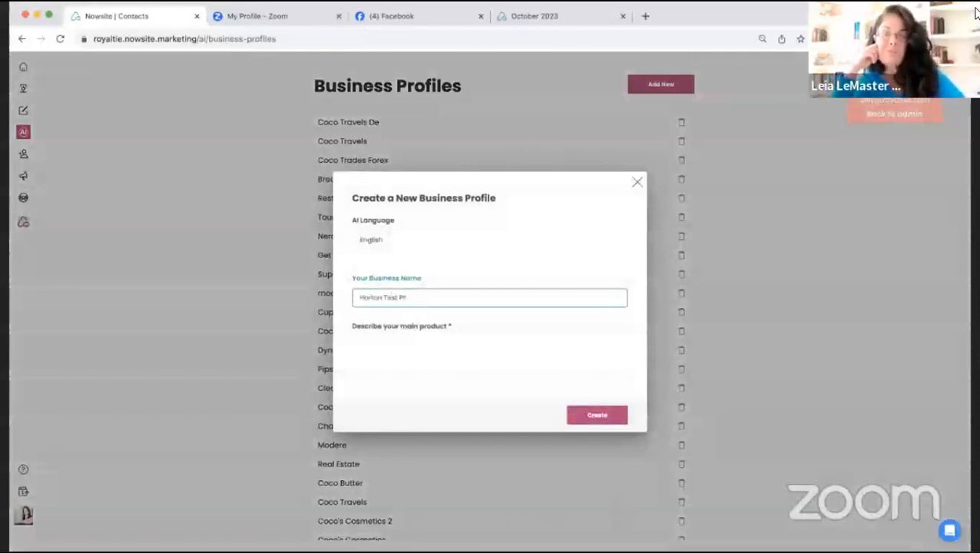
Create the profile with main product "I help students earn full tuition scholarships with high ACT and SAT test scores turning dream school into a reality."
left_click(377, 357)
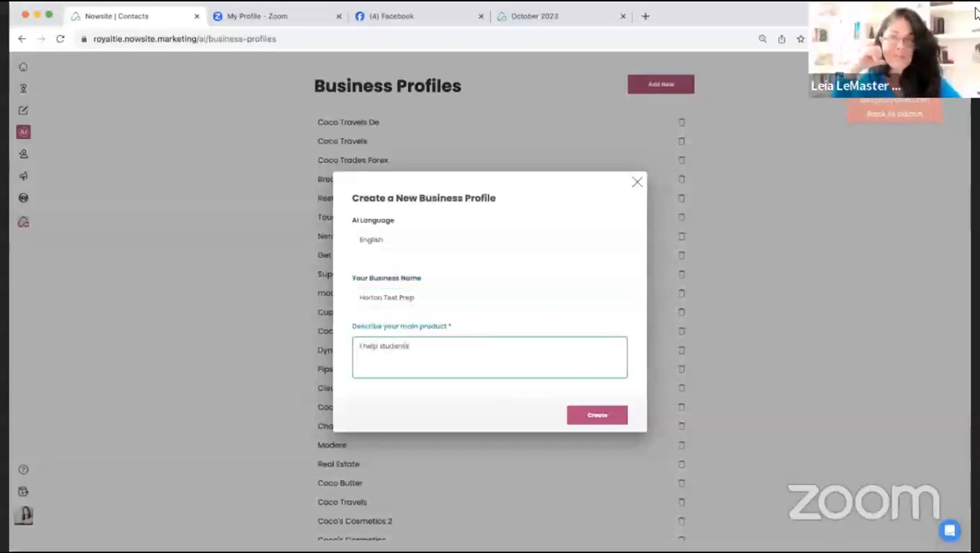
type("n full tuition")
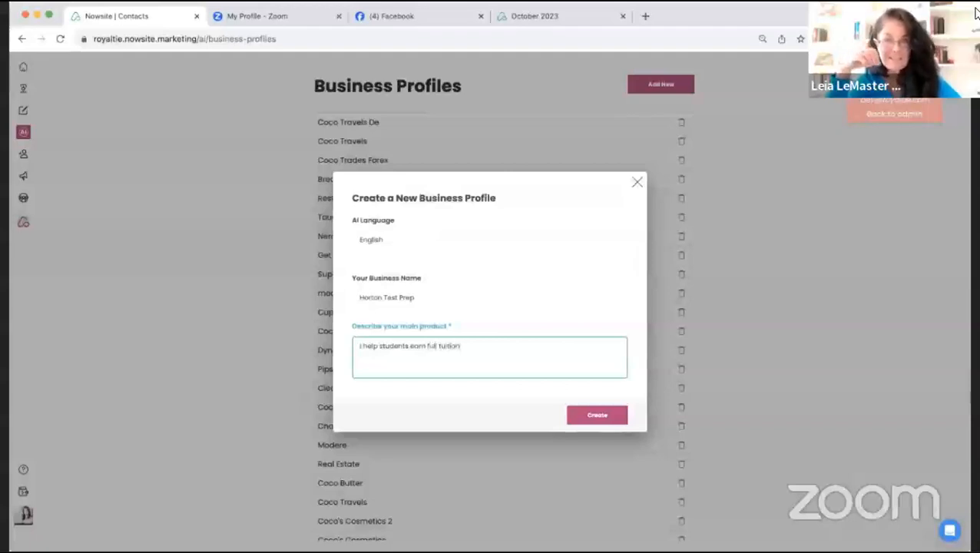
type(" scholarships")
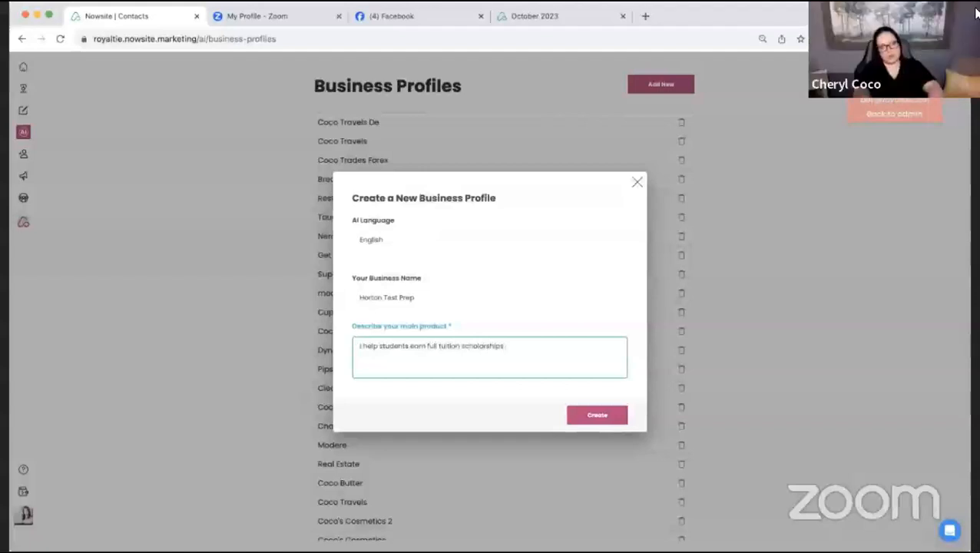
type("with high AC")
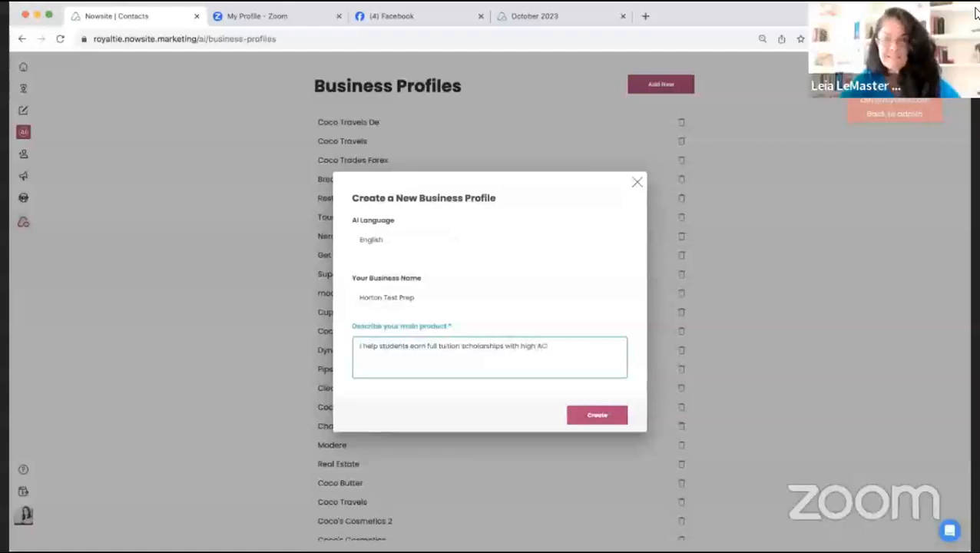
type("T and SAT test scores turni")
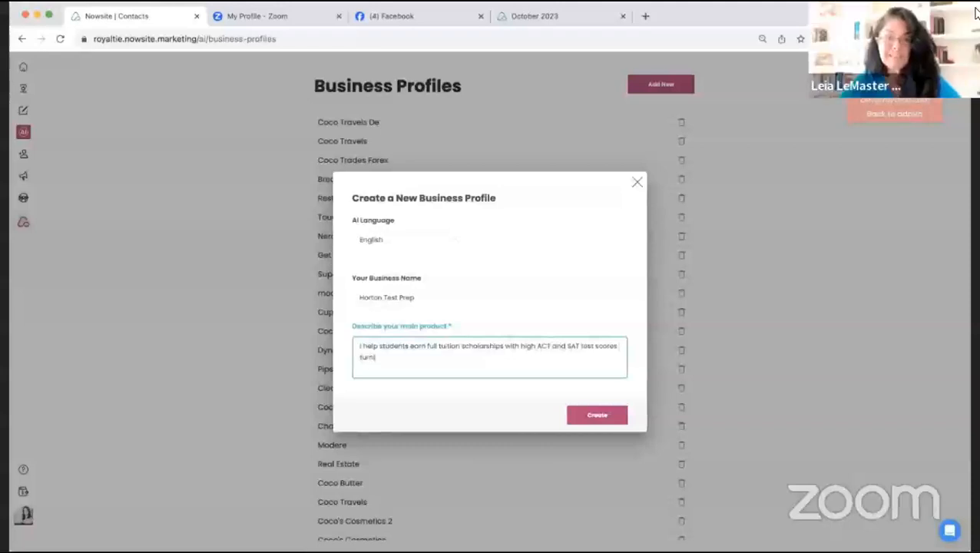
type("ng dream school into a reality.")
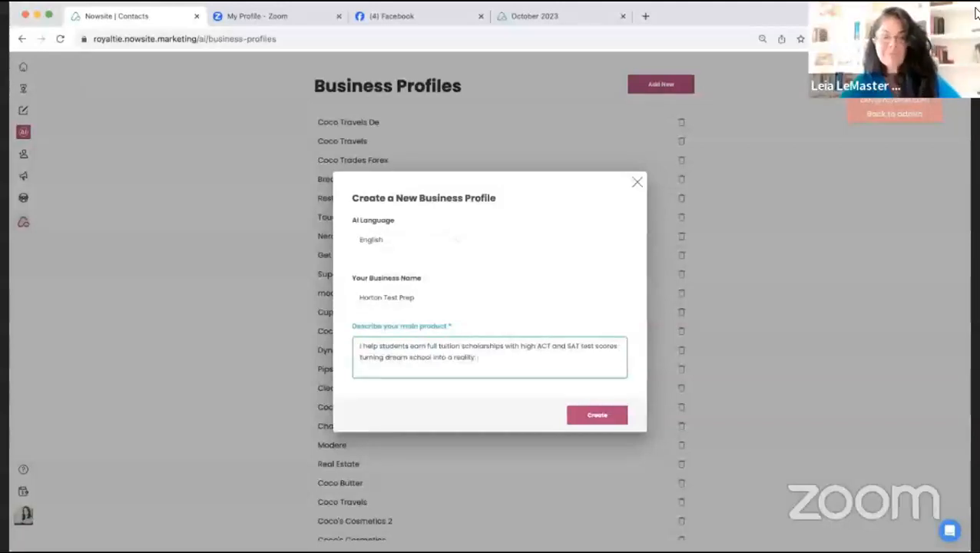
left_click(597, 420)
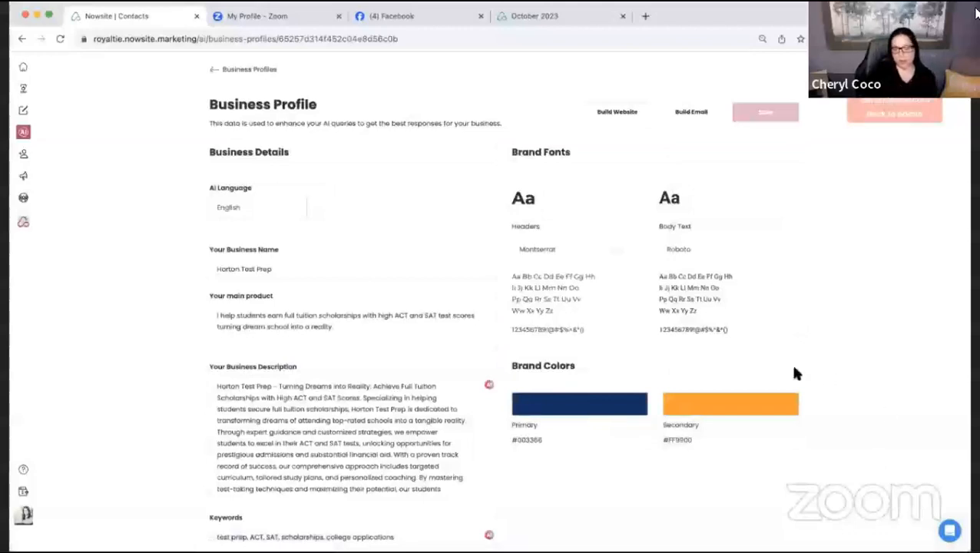
Review the generated business profile, examining the primary brand color, the full business description and the keywords
left_click(523, 408)
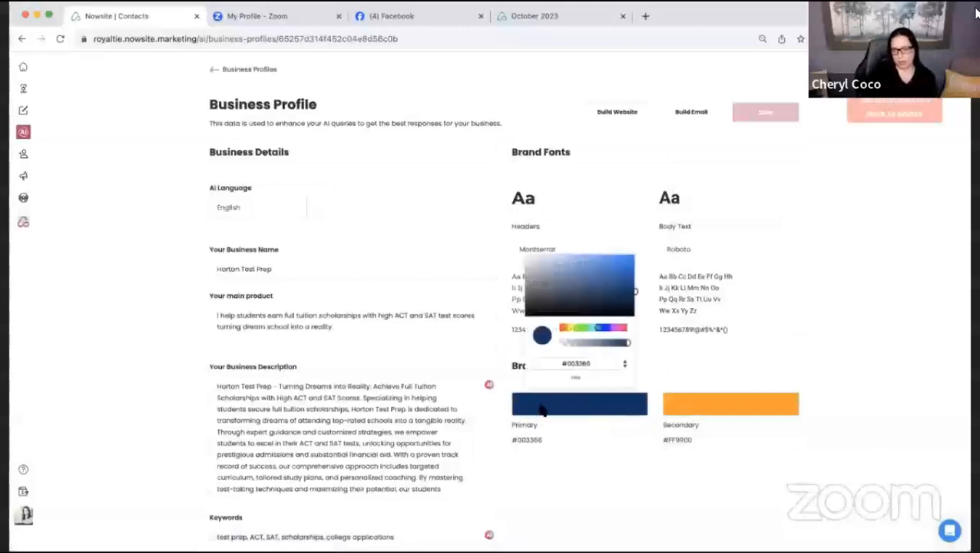
left_click(812, 315)
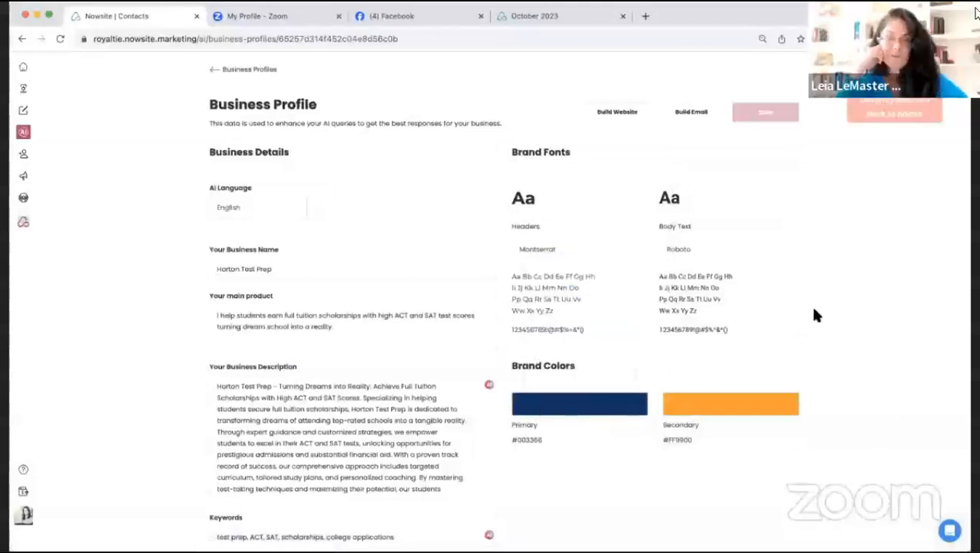
scroll(815, 315, "down", 1)
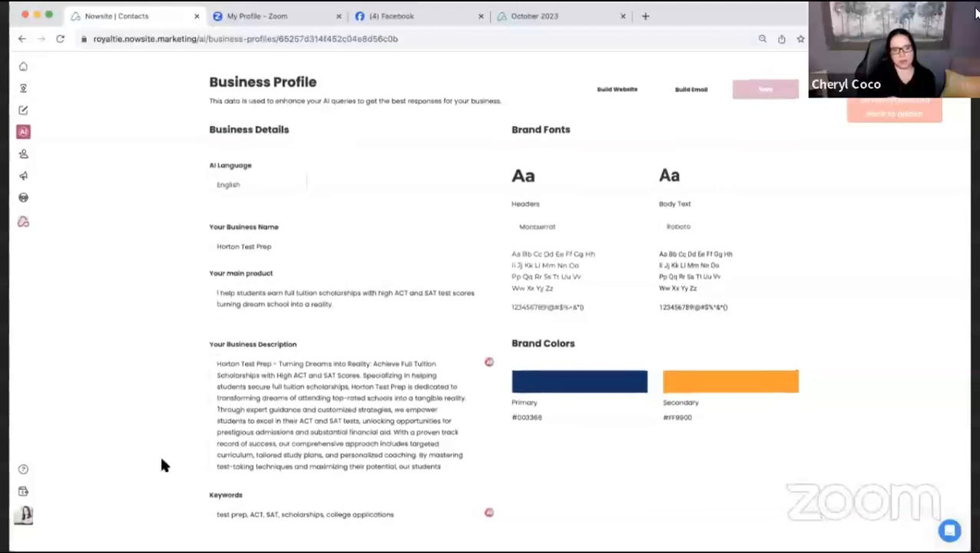
scroll(328, 440, "down", 5)
scroll(331, 439, "up", 5)
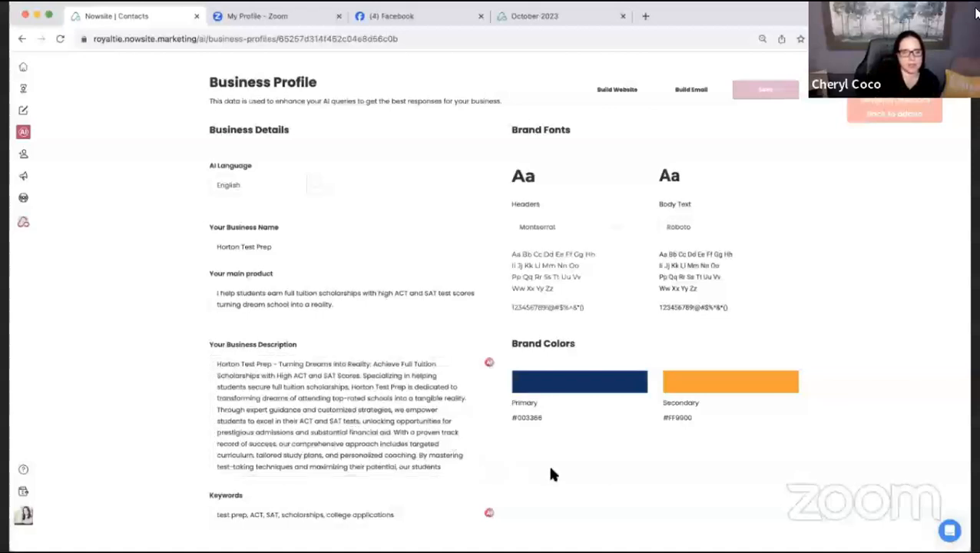
scroll(396, 452, "down", 3)
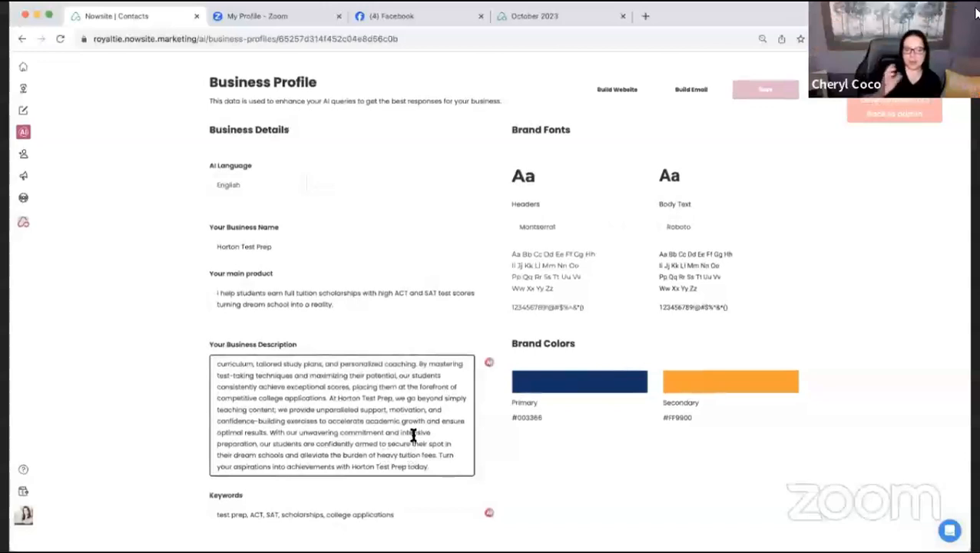
left_click_drag(437, 464, 202, 246)
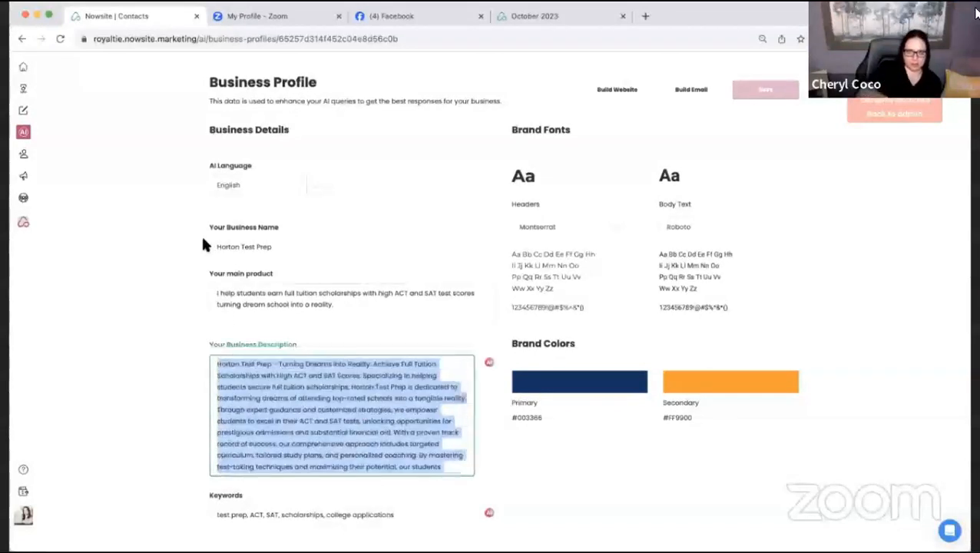
left_click(136, 376)
scroll(331, 423, "down", 5)
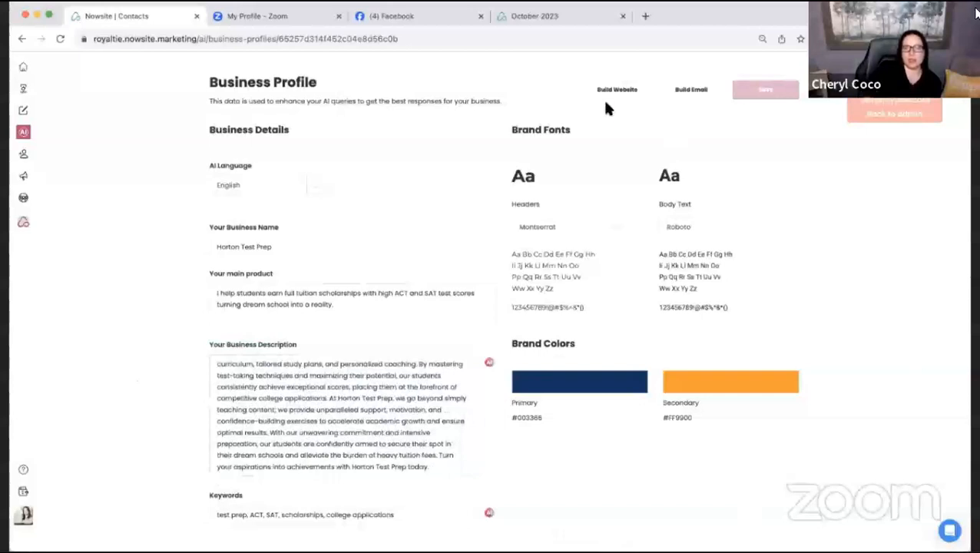
Try to build an AI website from the business profile, named Horton Test Prep with the URL hortontestprep
scroll(618, 107, "up", 1)
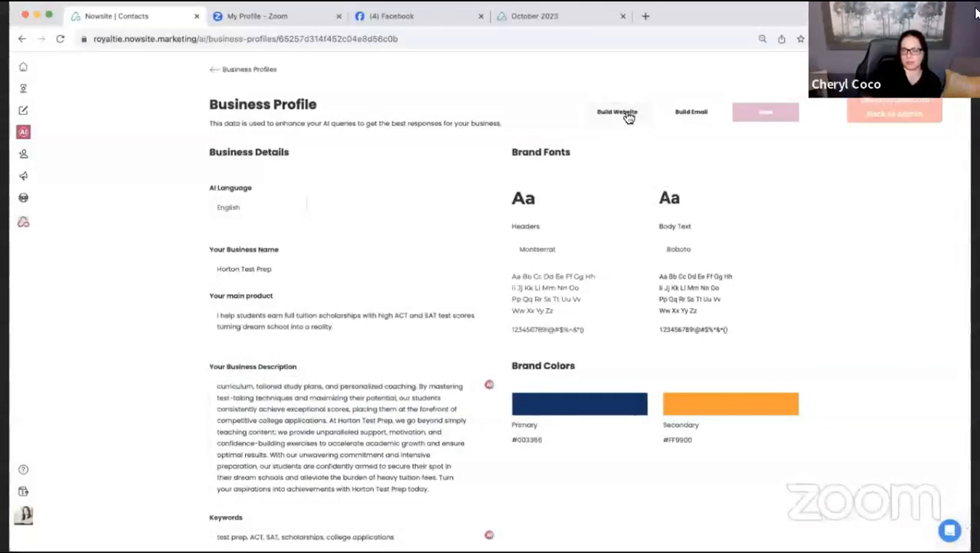
left_click(619, 113)
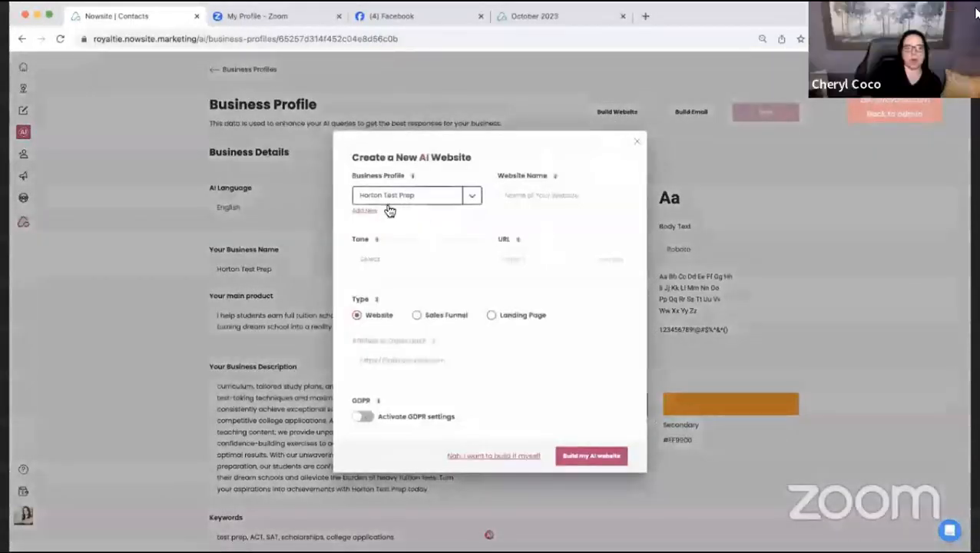
left_click(548, 200)
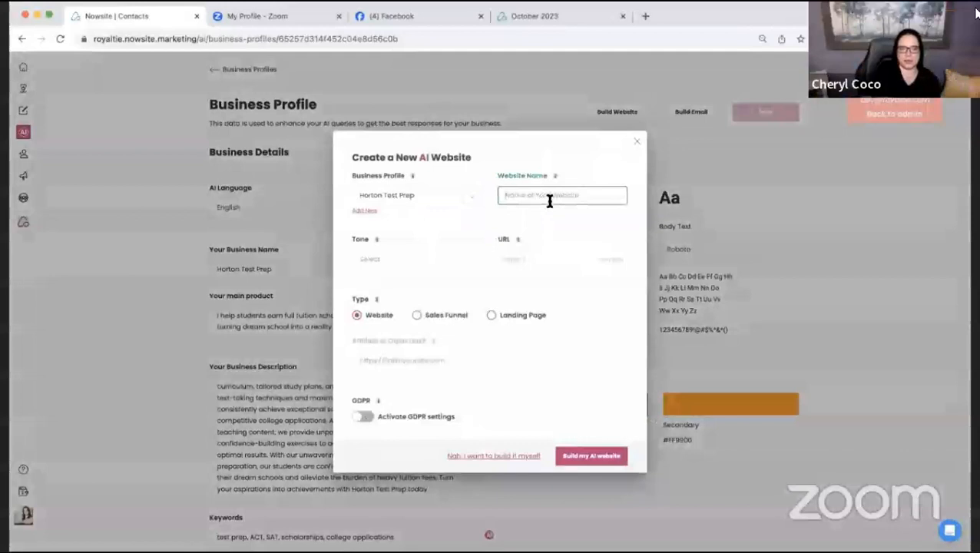
type("Hort")
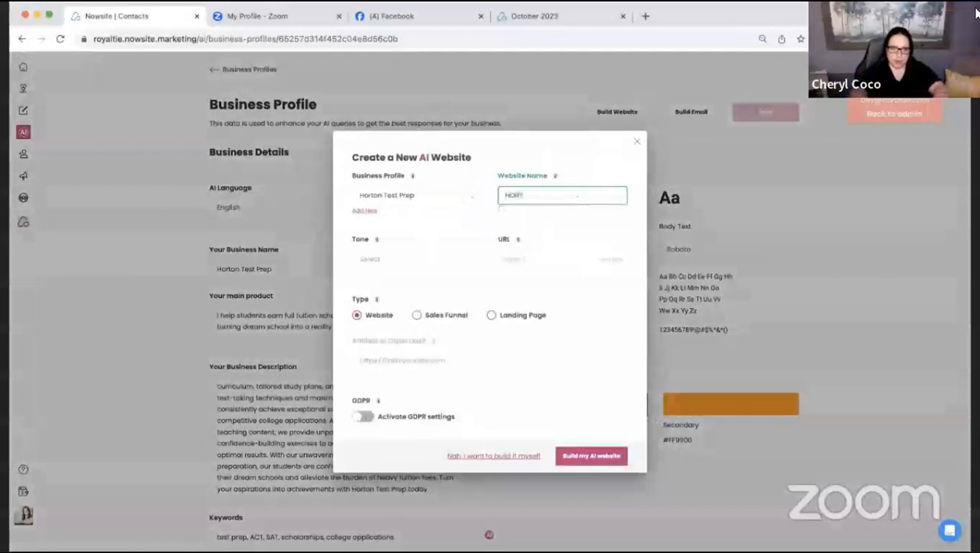
type("o")
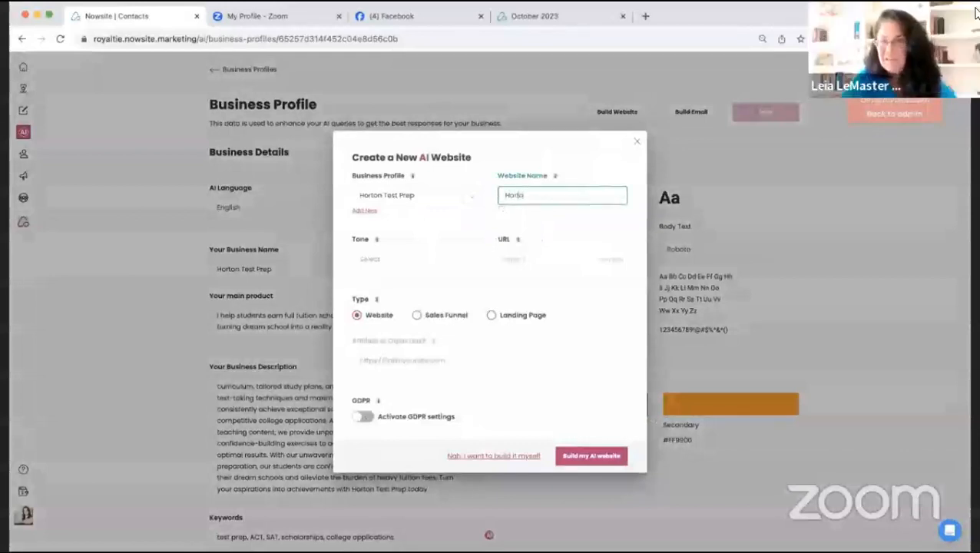
type("n Test Prep")
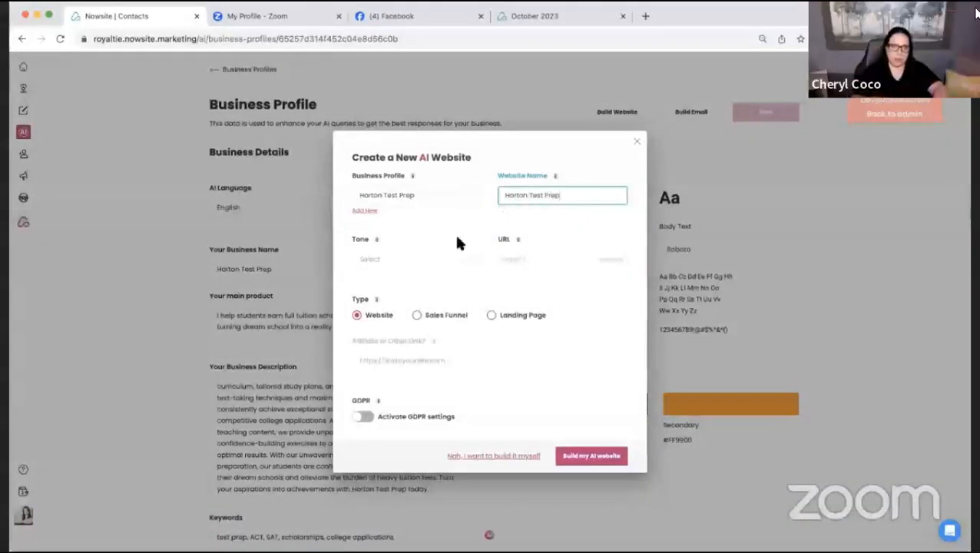
left_click(531, 262)
type("hort")
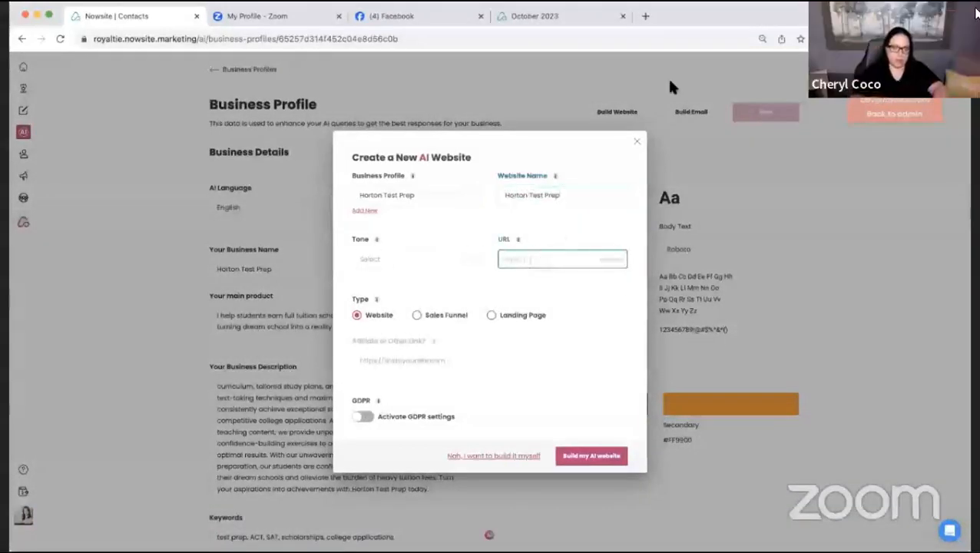
type("ontestprep")
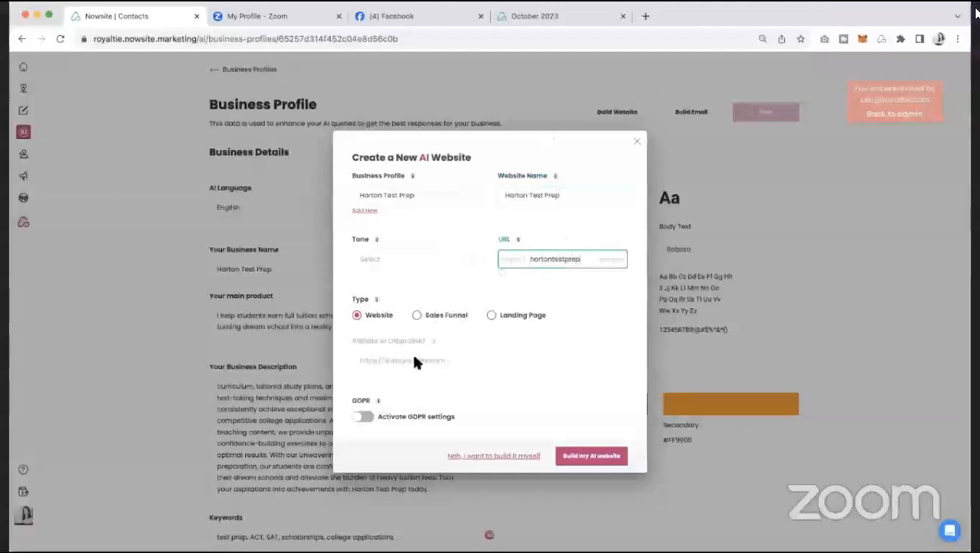
left_click(589, 456)
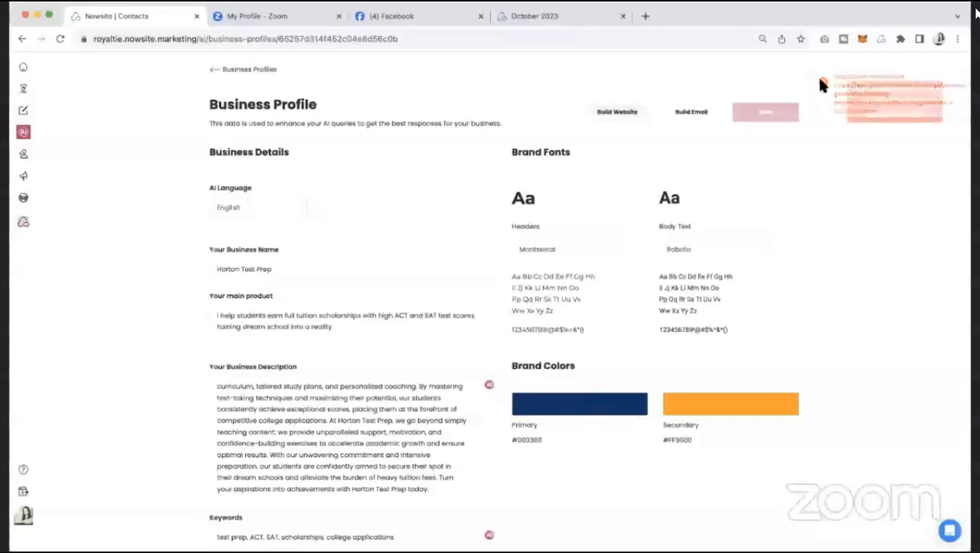
scroll(535, 281, "down", 1)
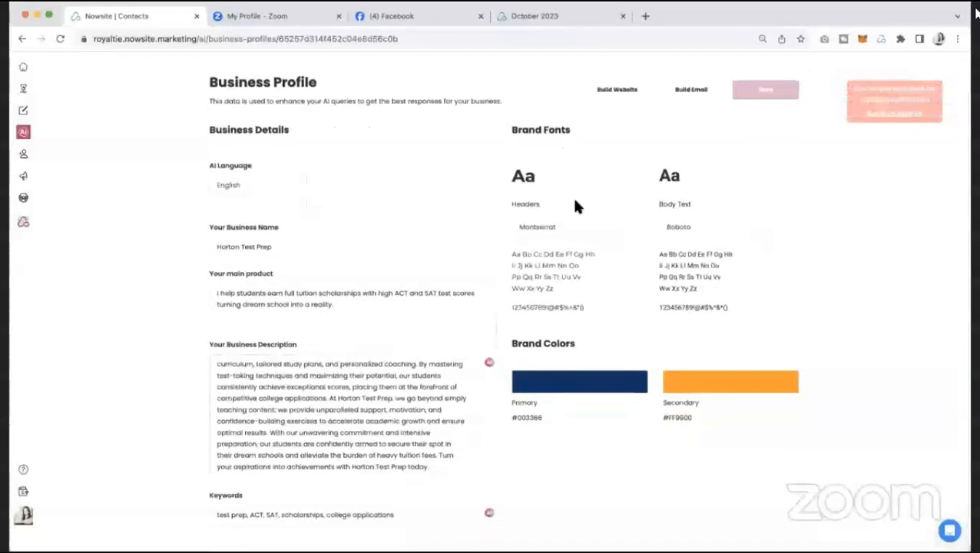
scroll(577, 206, "up", 1)
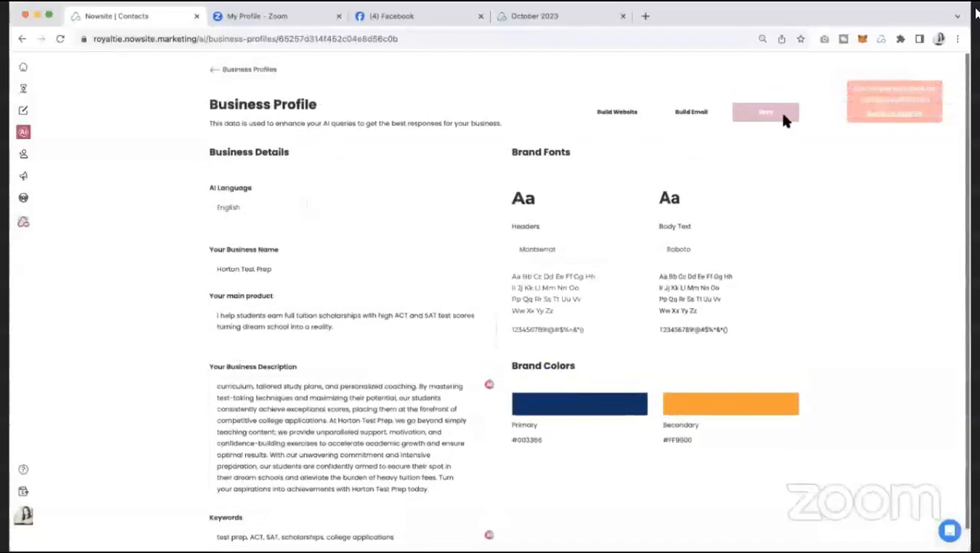
left_click(624, 113)
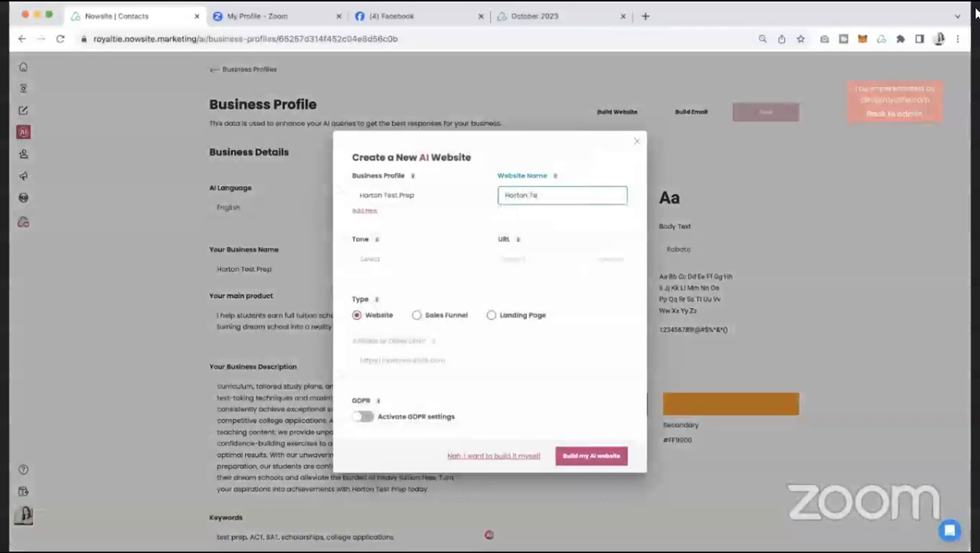
left_click(637, 141)
Make a minor edit at the end of the business description and save the business profile
left_click(450, 488)
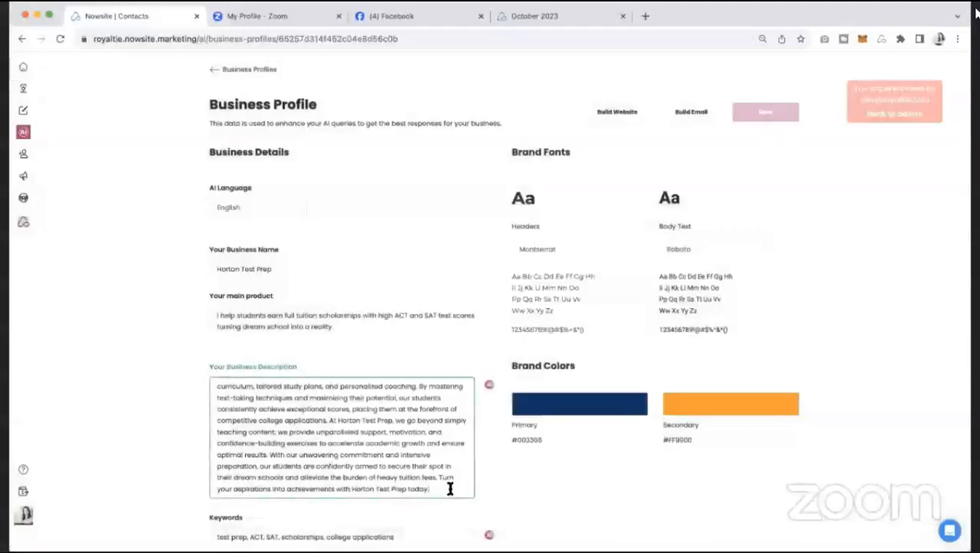
key("BackSpace")
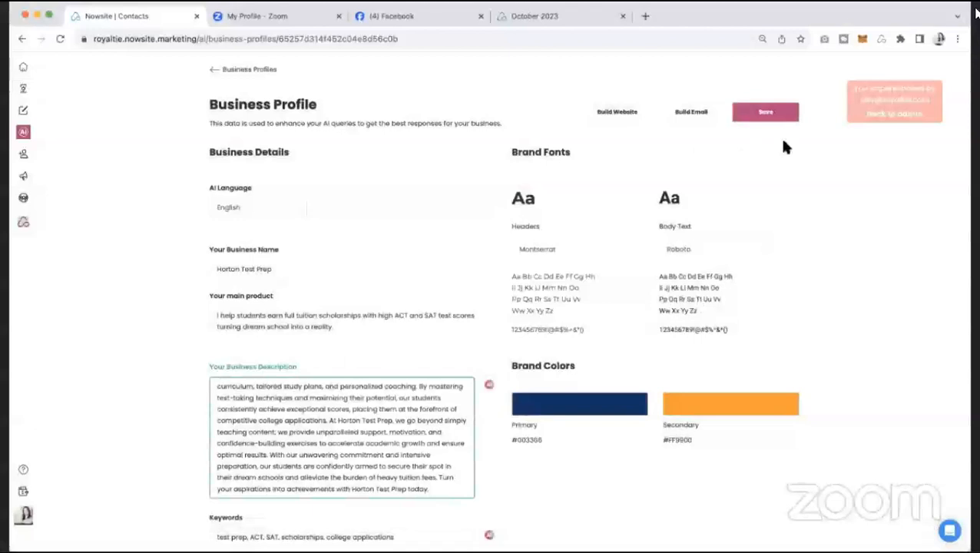
left_click(751, 113)
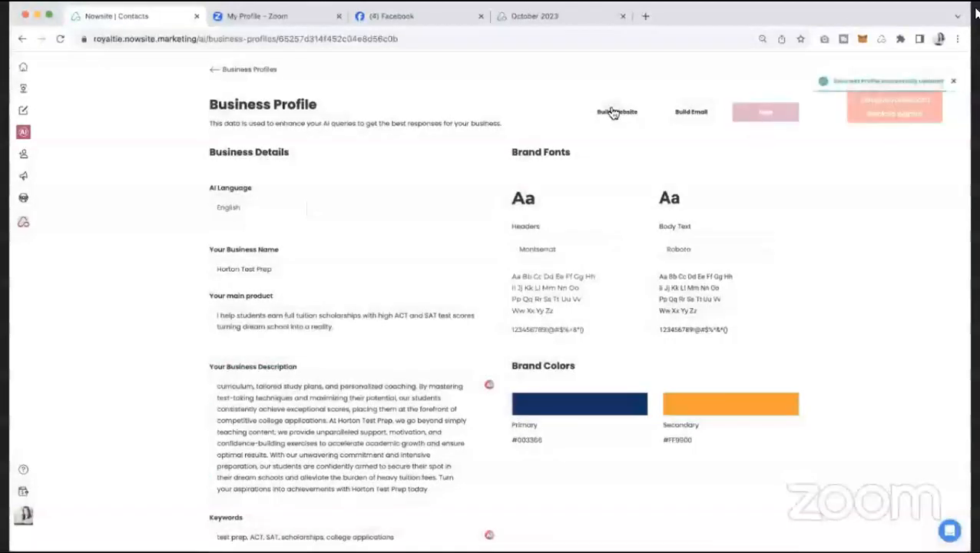
Build an AI website from the business profile, named Horton Test Prep with the URL hortontestprep, and save it
left_click(612, 112)
left_click(520, 198)
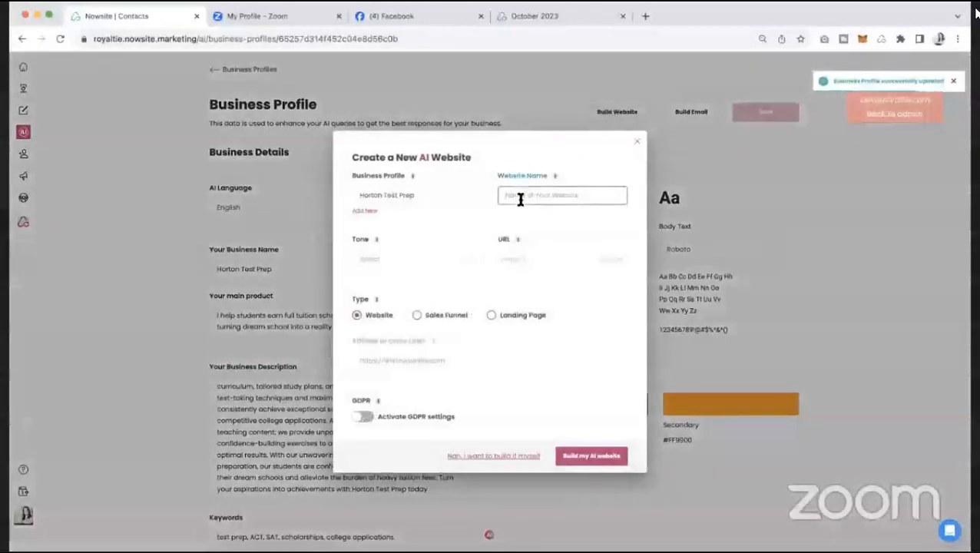
type("Horton Test Prep")
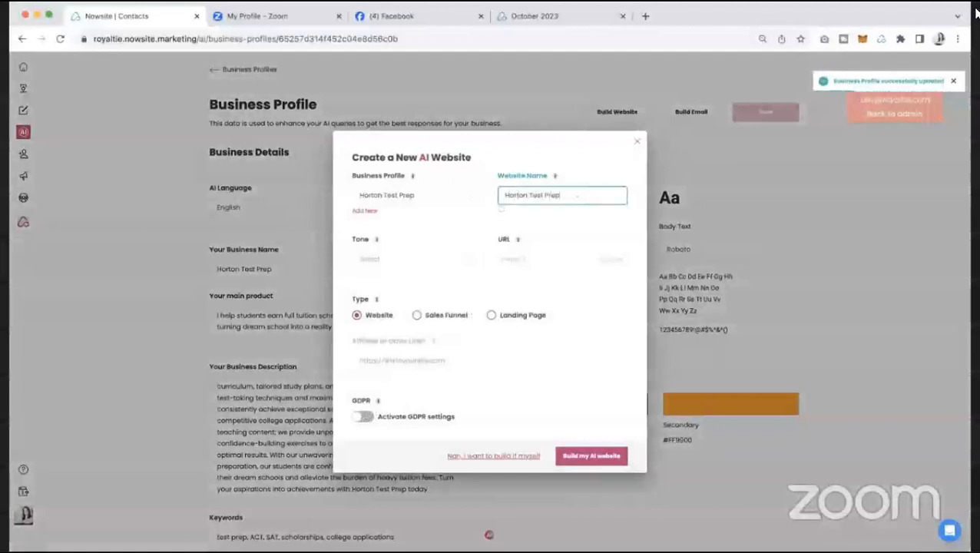
left_click(544, 259)
type("hortontestprep")
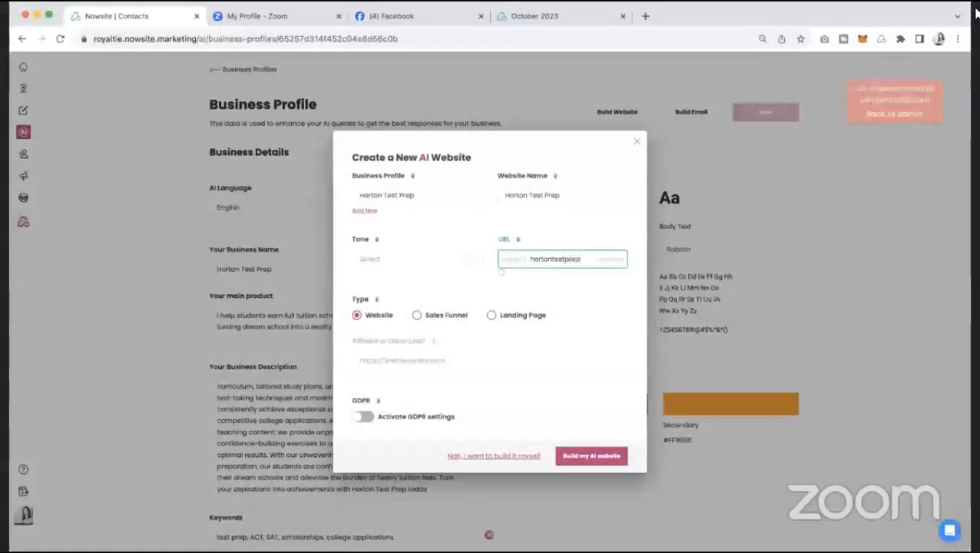
left_click(591, 457)
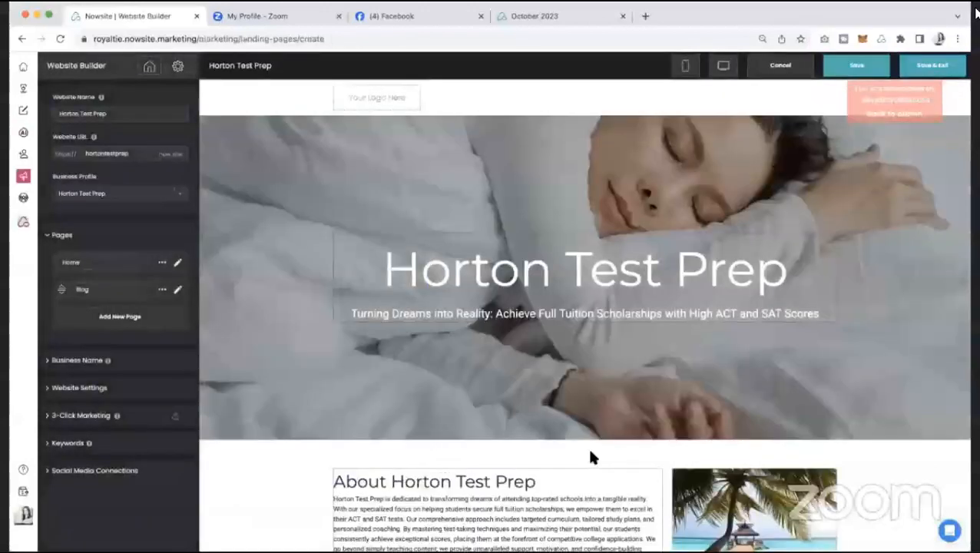
left_click(856, 65)
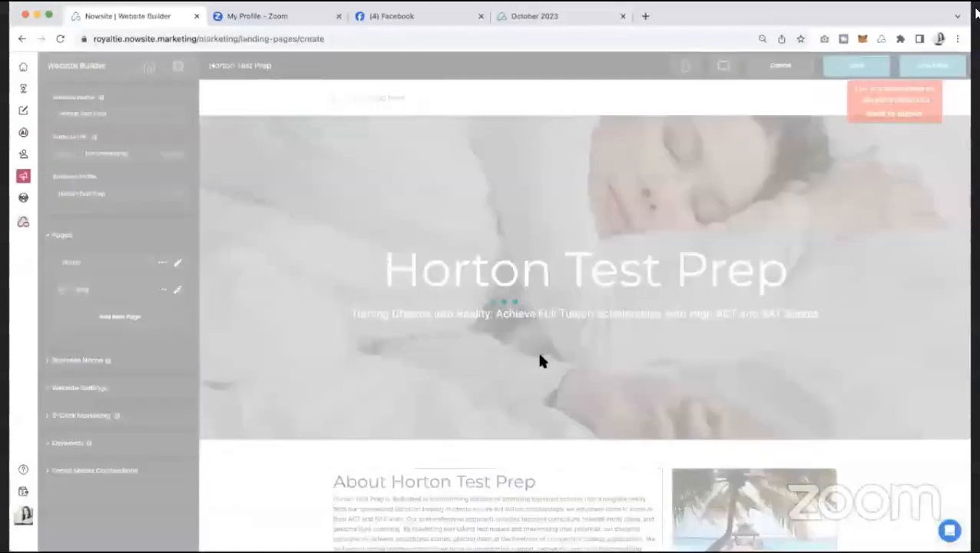
Look through the sections of the generated website and check its live preview before returning to the builder
scroll(542, 361, "down", 5)
scroll(541, 361, "down", 10)
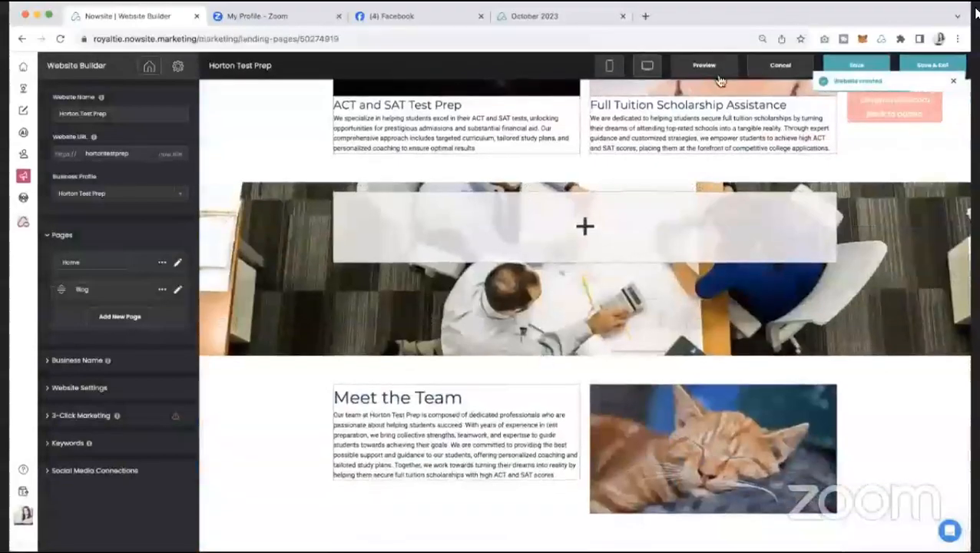
scroll(848, 292, "up", 15)
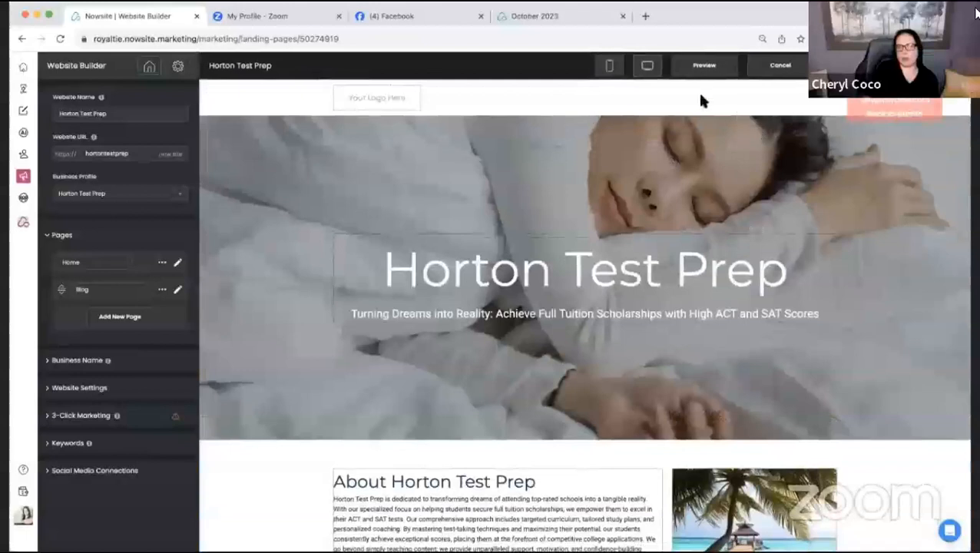
left_click(699, 66)
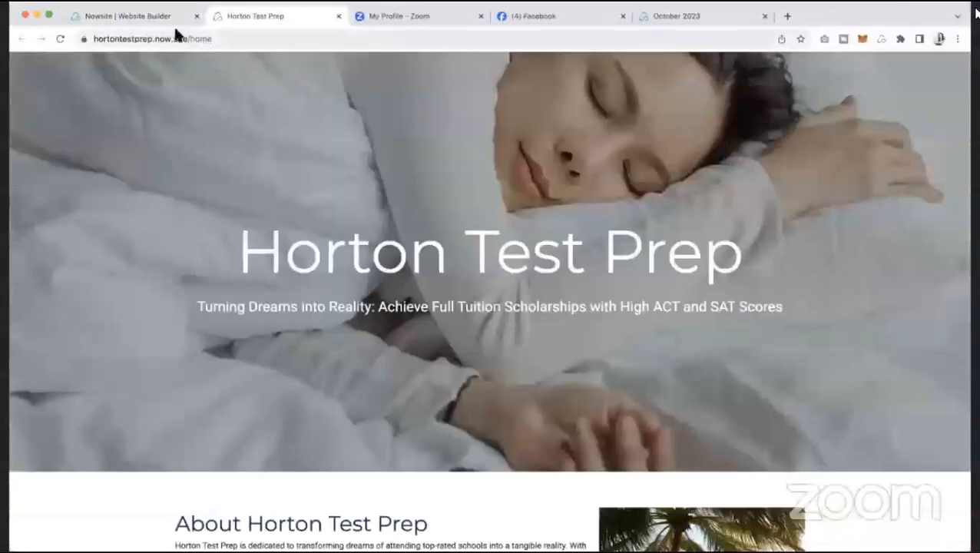
left_click(177, 16)
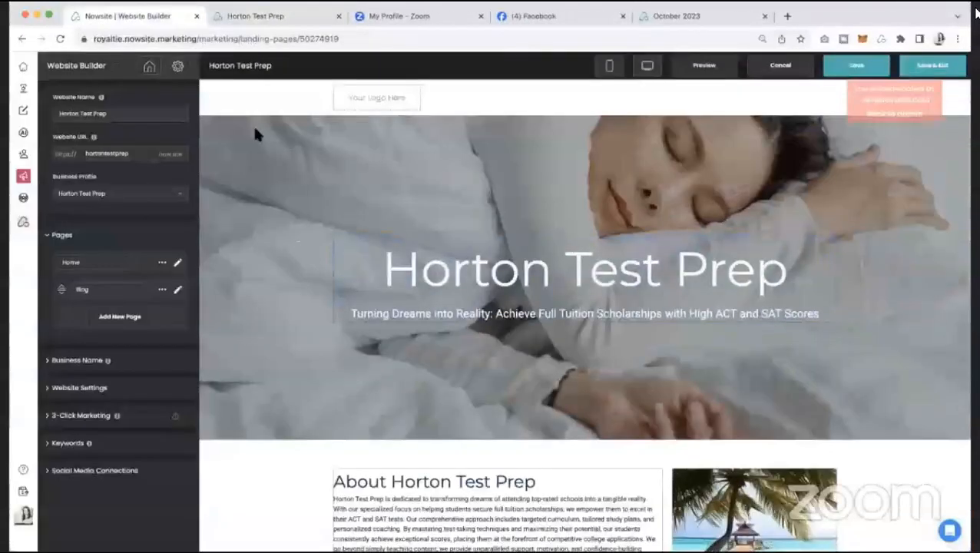
Enter 21345tywrthwy in the website URL, save the website and exit the builder
left_click(148, 154)
type("21345tywrthwy")
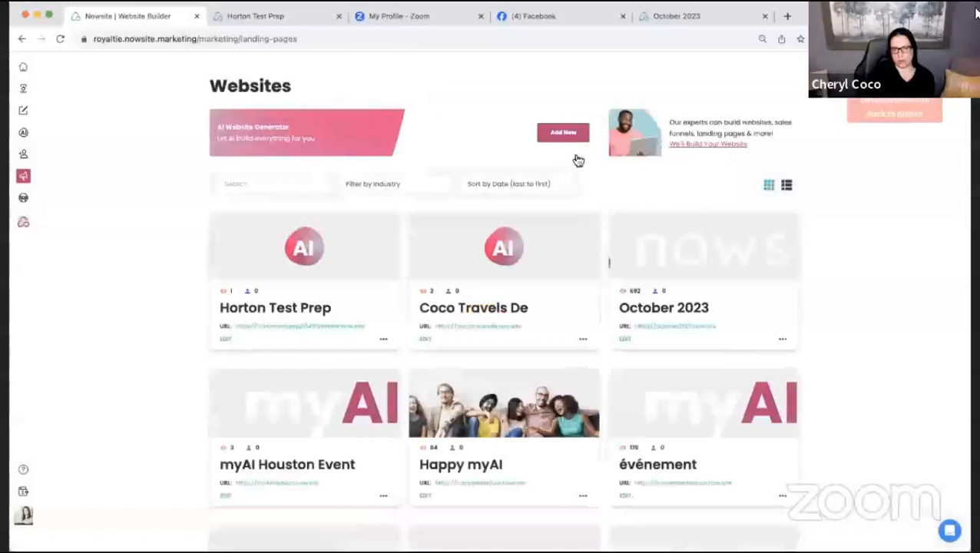
Open the Horton Test Prep business profile from the list of business profiles
mouse_move(26, 136)
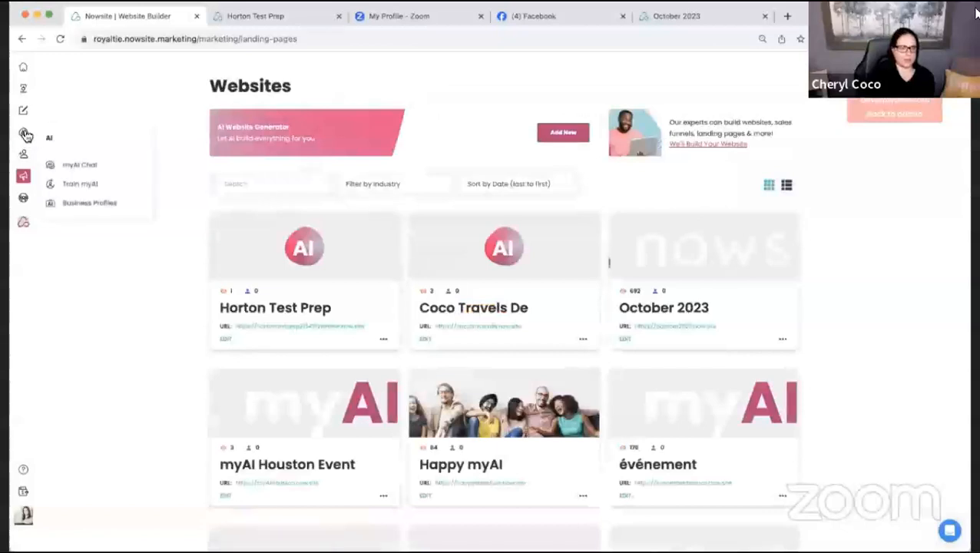
left_click(90, 203)
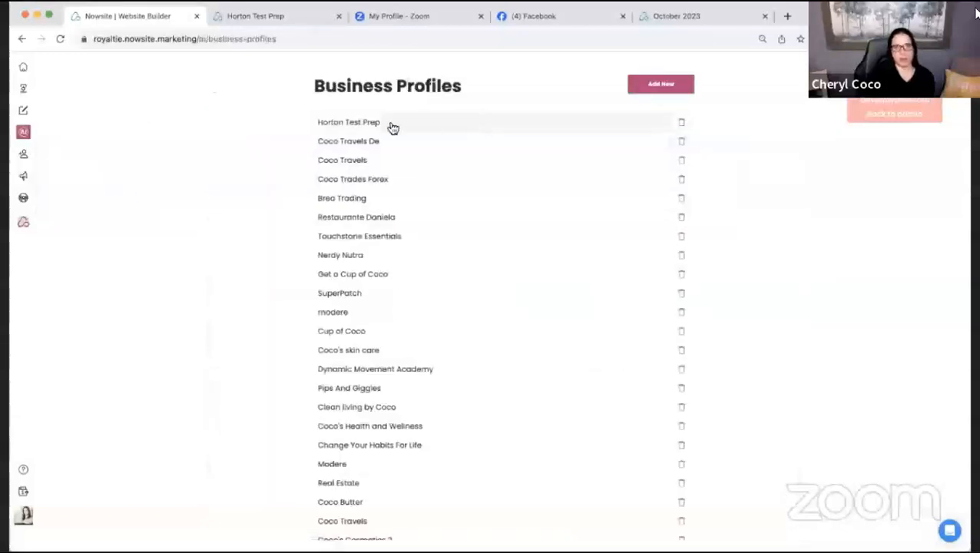
left_click(391, 125)
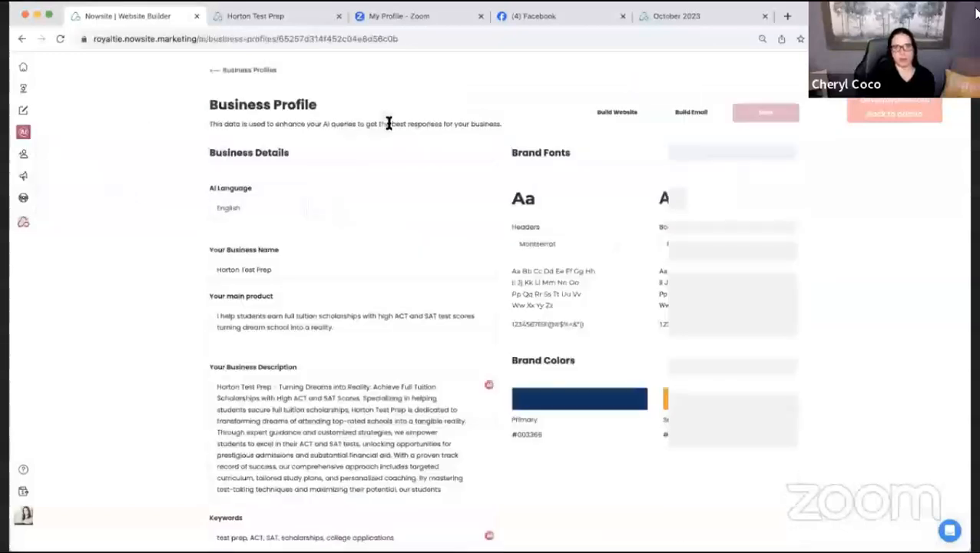
Build an AI email campaign named Horton Test Prep from the profile, without an objective, using the available email account
right_click(697, 112)
left_click(682, 115)
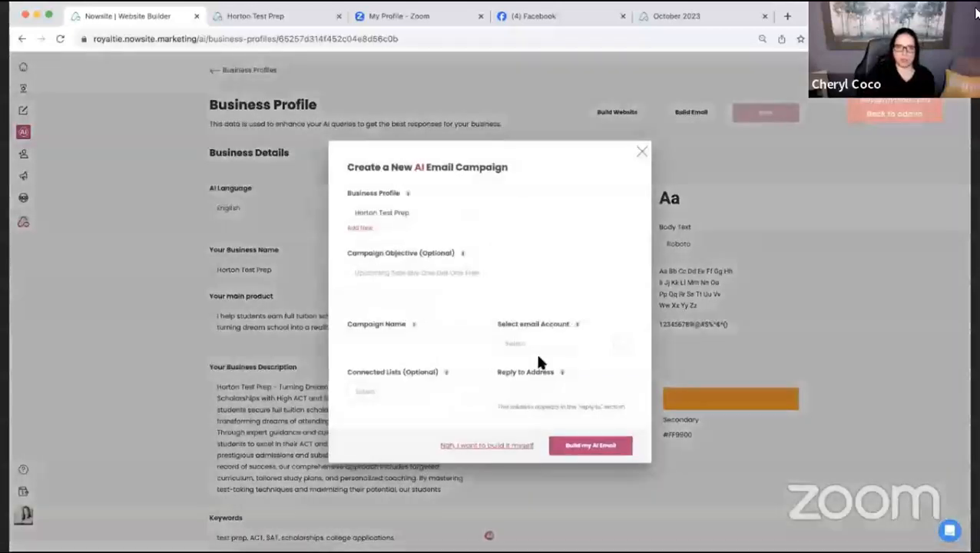
left_click(398, 278)
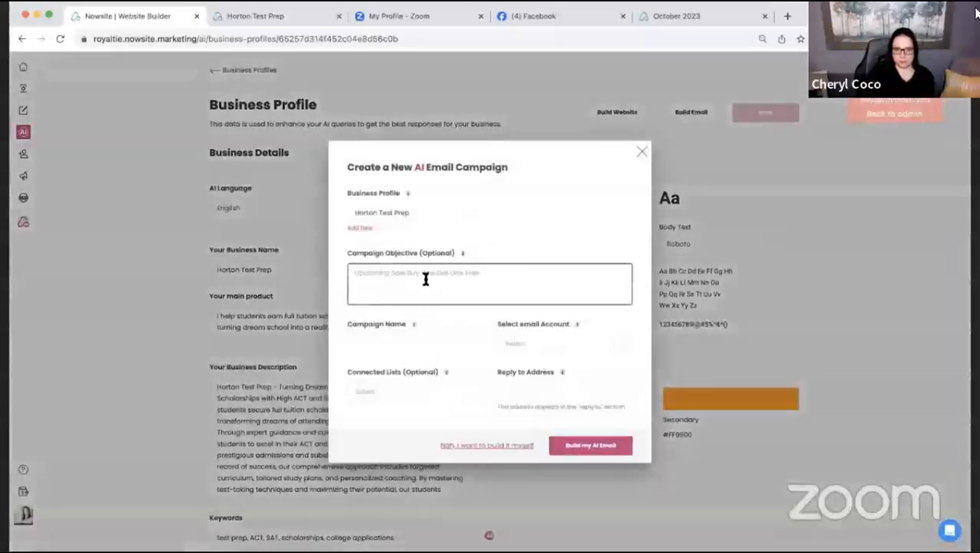
left_click(560, 342)
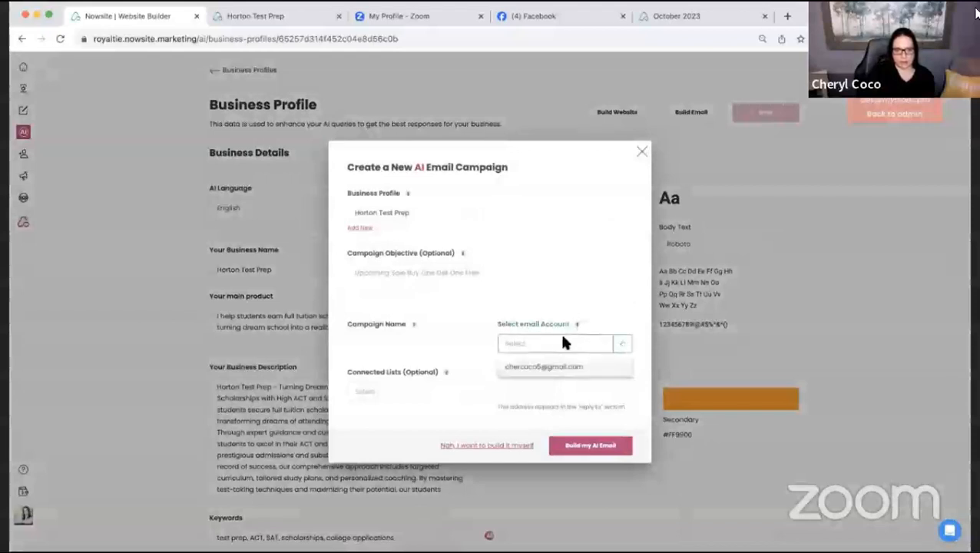
left_click(559, 367)
left_click(590, 445)
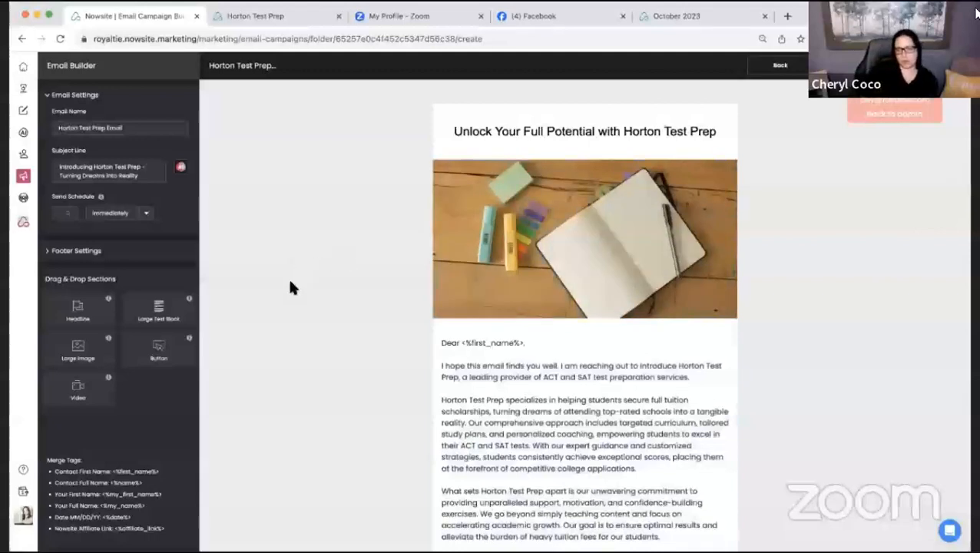
Read through the generated introduction email and return to the campaign overview
scroll(290, 288, "down", 5)
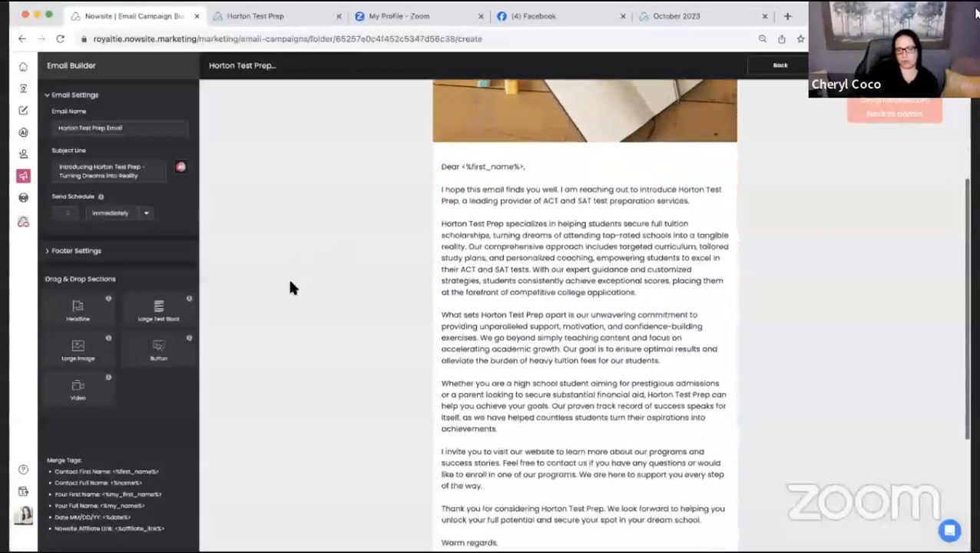
scroll(290, 287, "down", 3)
scroll(290, 287, "up", 5)
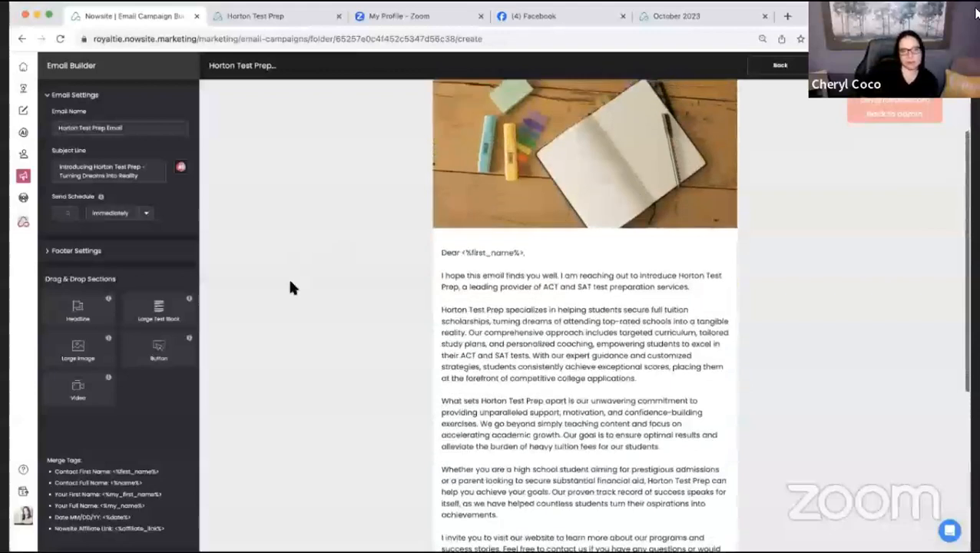
scroll(291, 287, "up", 3)
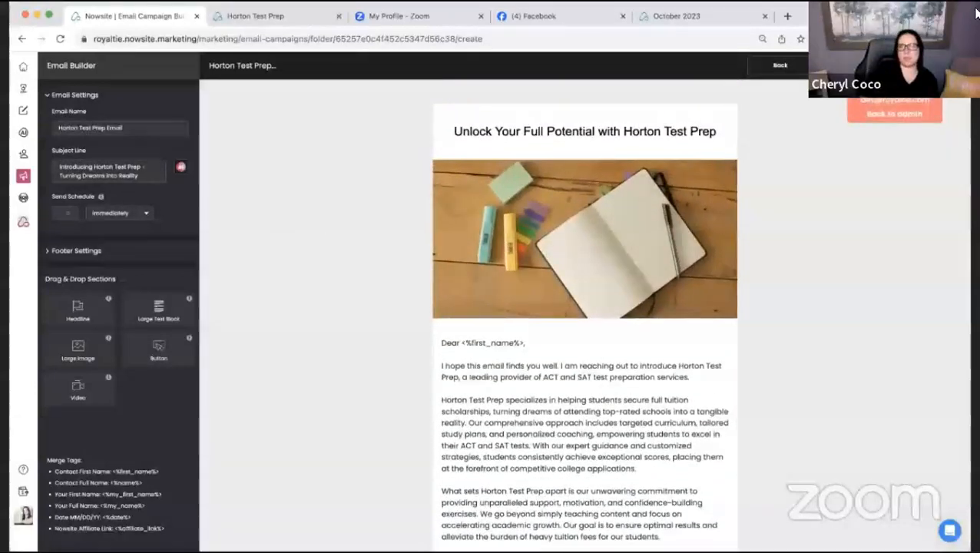
left_click(780, 65)
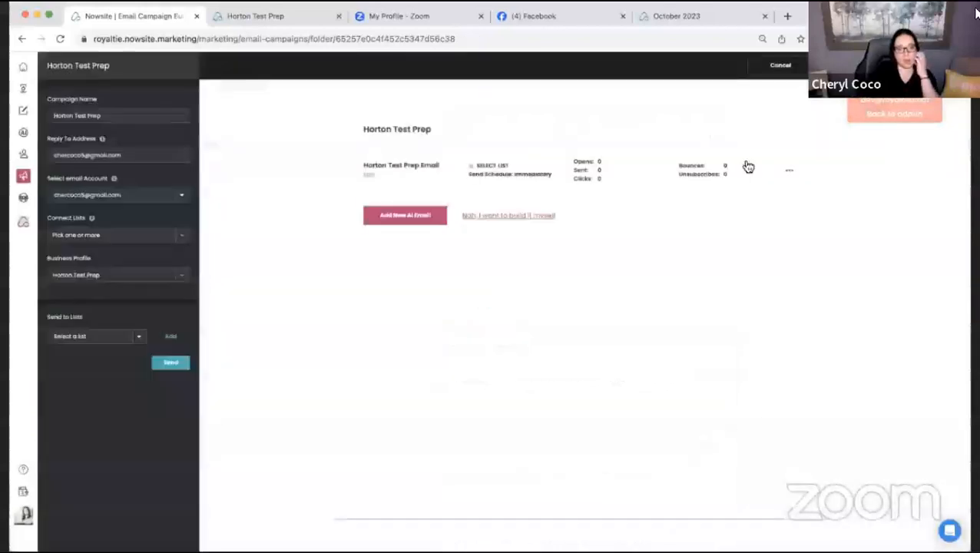
Build another AI email in the campaign with the objective "Follow Up"
left_click(426, 219)
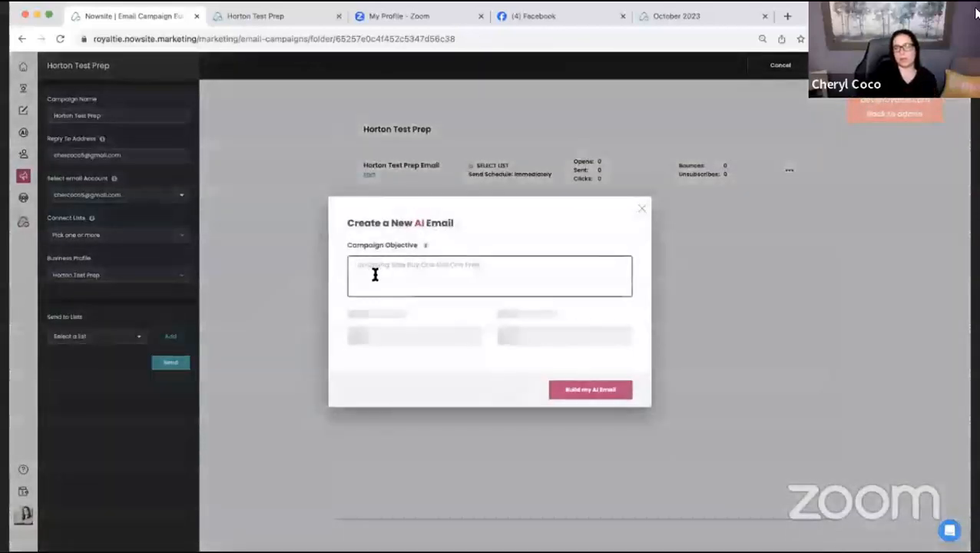
left_click(387, 272)
type("Follow Up")
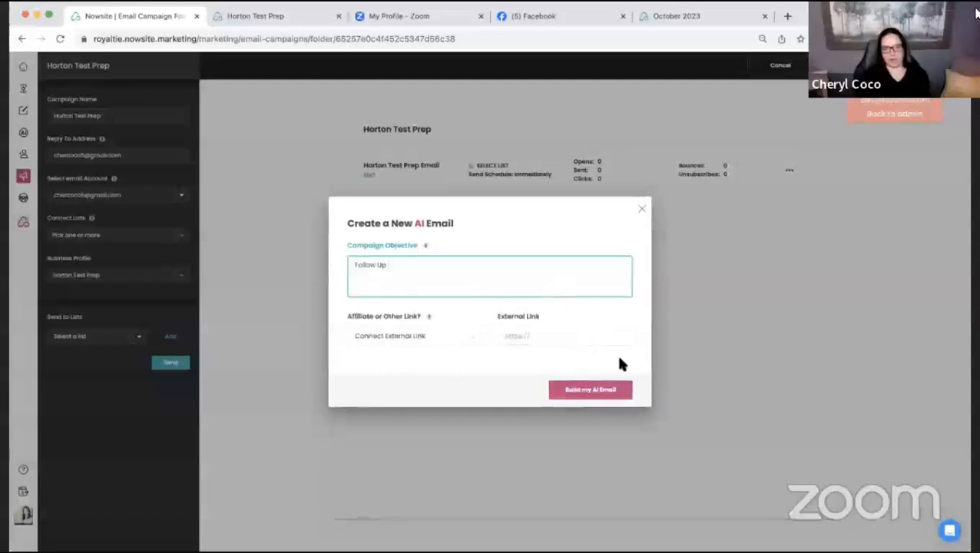
left_click(614, 389)
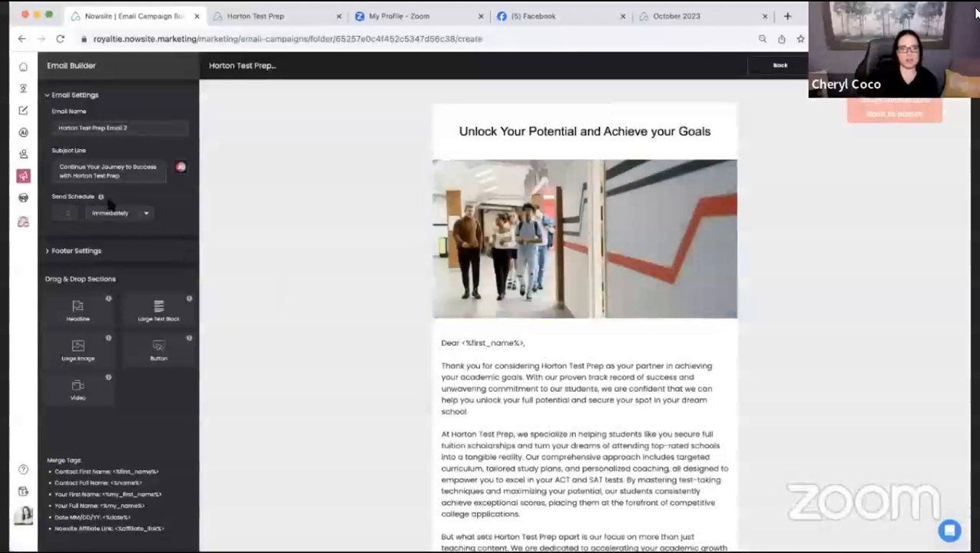
Schedule the follow-up email to send after 1 day and look over its body text
left_click(144, 217)
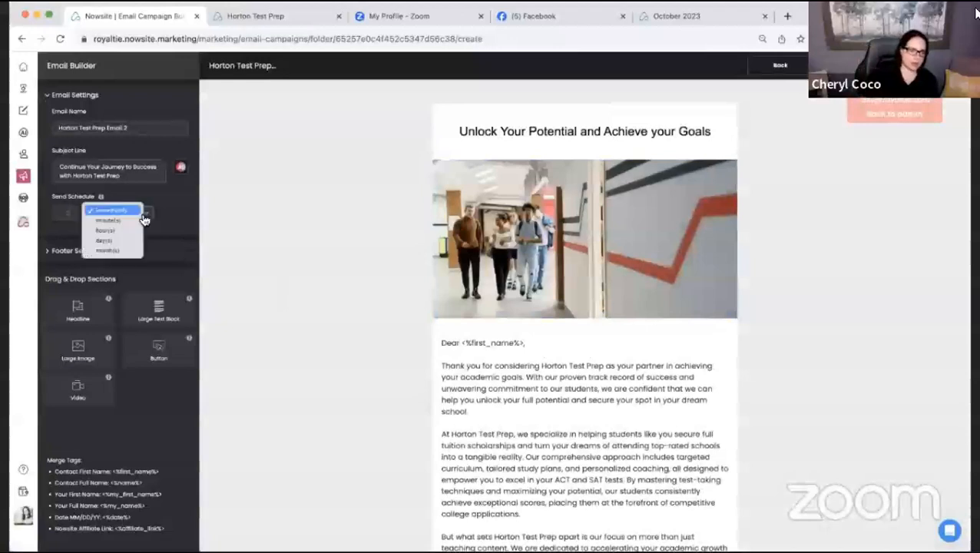
left_click(106, 241)
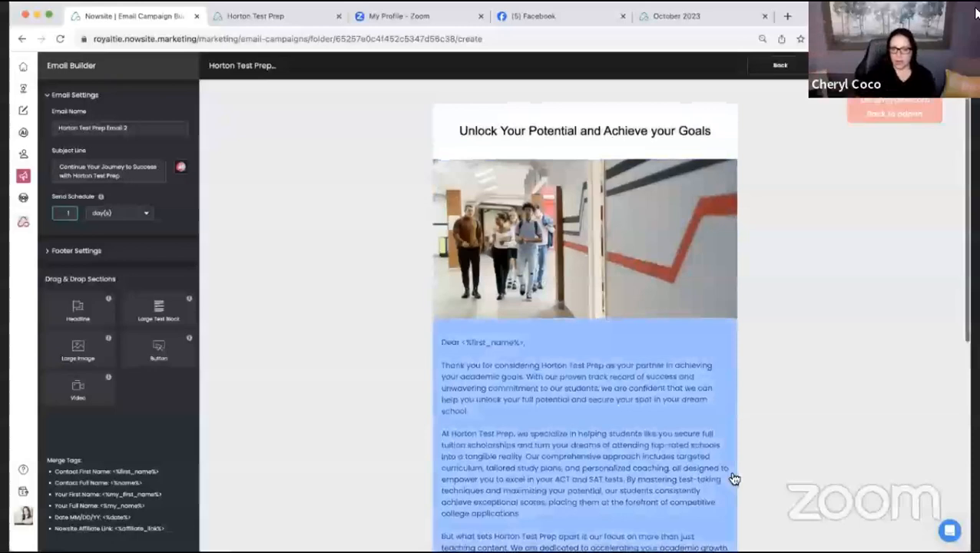
scroll(735, 477, "down", 4)
scroll(780, 416, "up", 5)
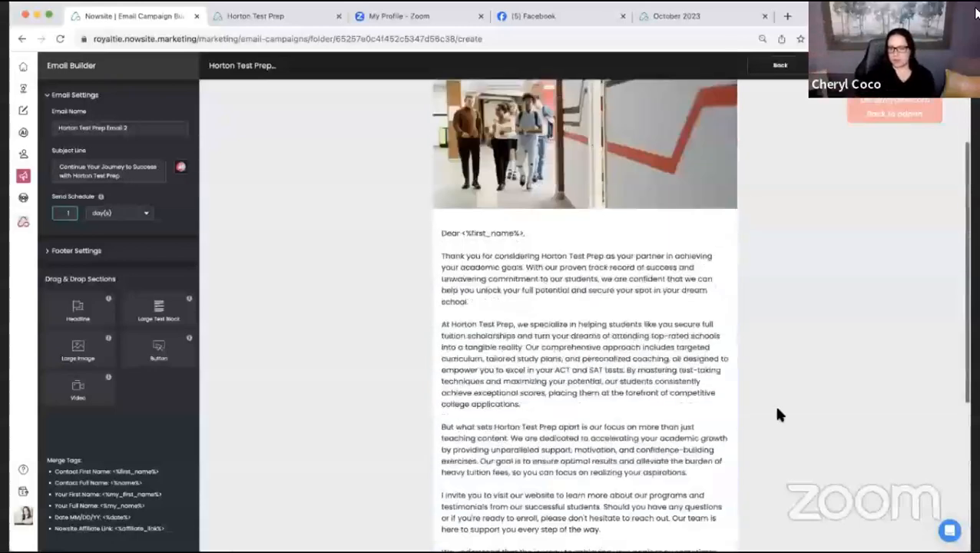